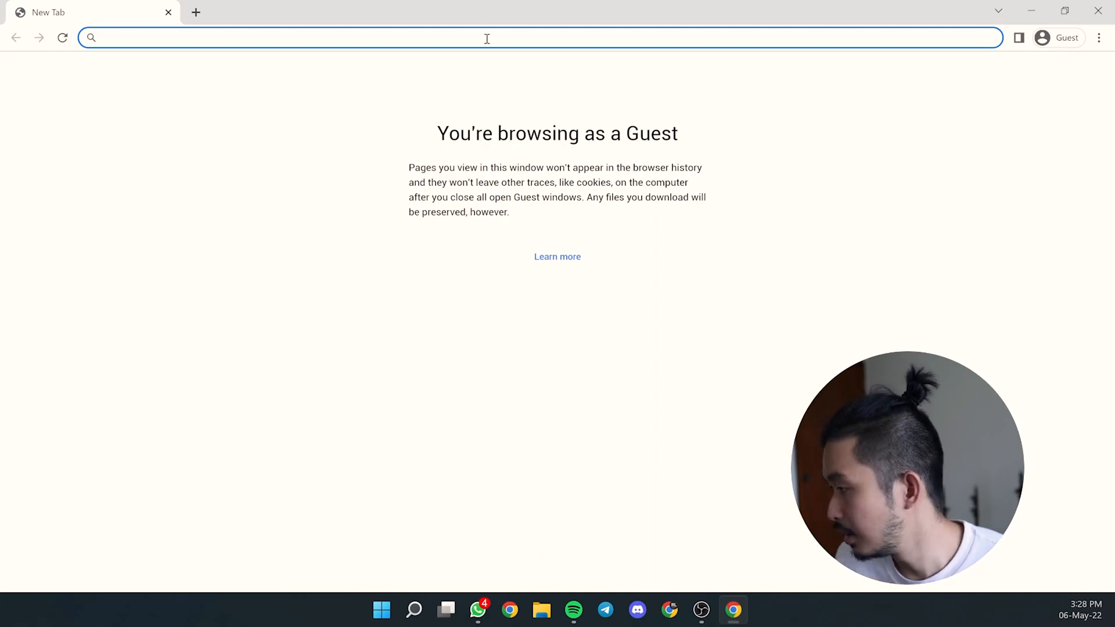
- Load youtube.com and start creating a Google account for personal use
type("youtube.c")
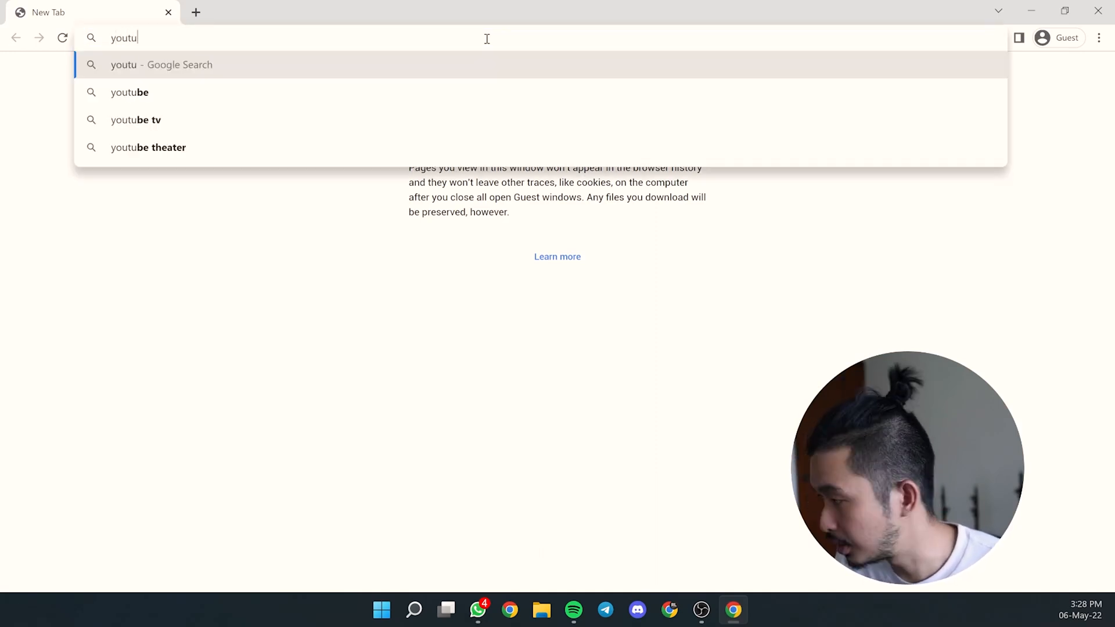
type("om")
key("Return")
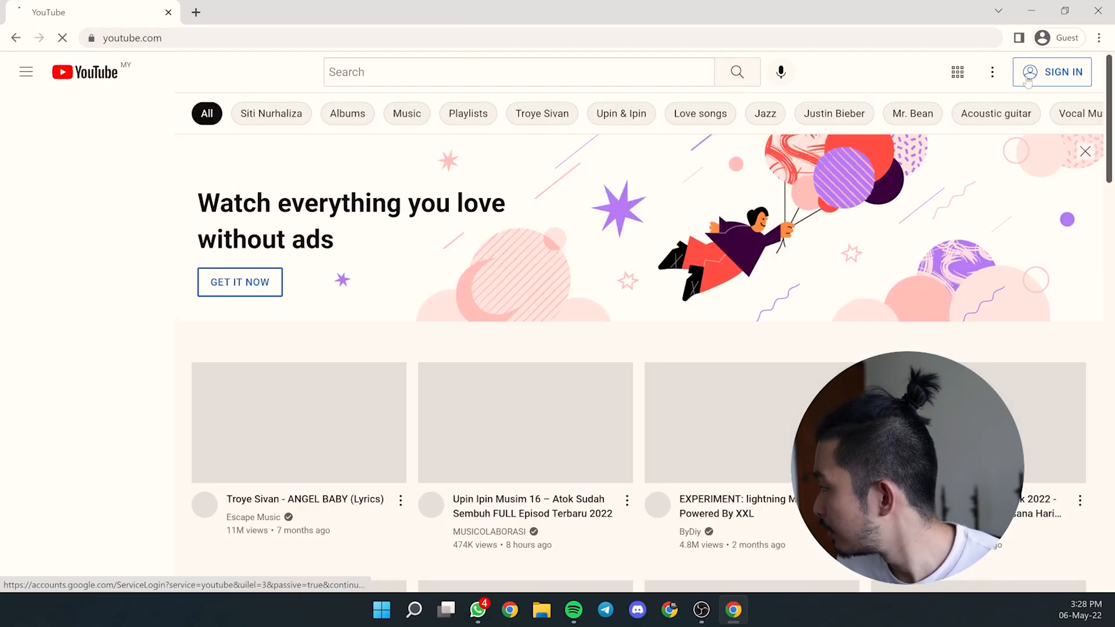
left_click(1033, 80)
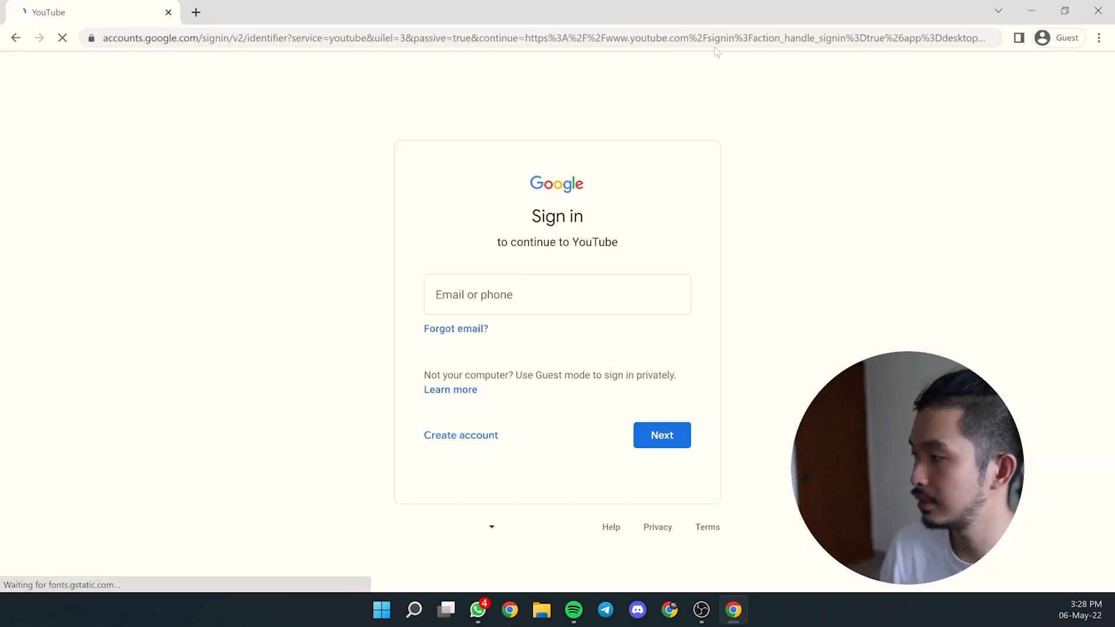
left_click(490, 441)
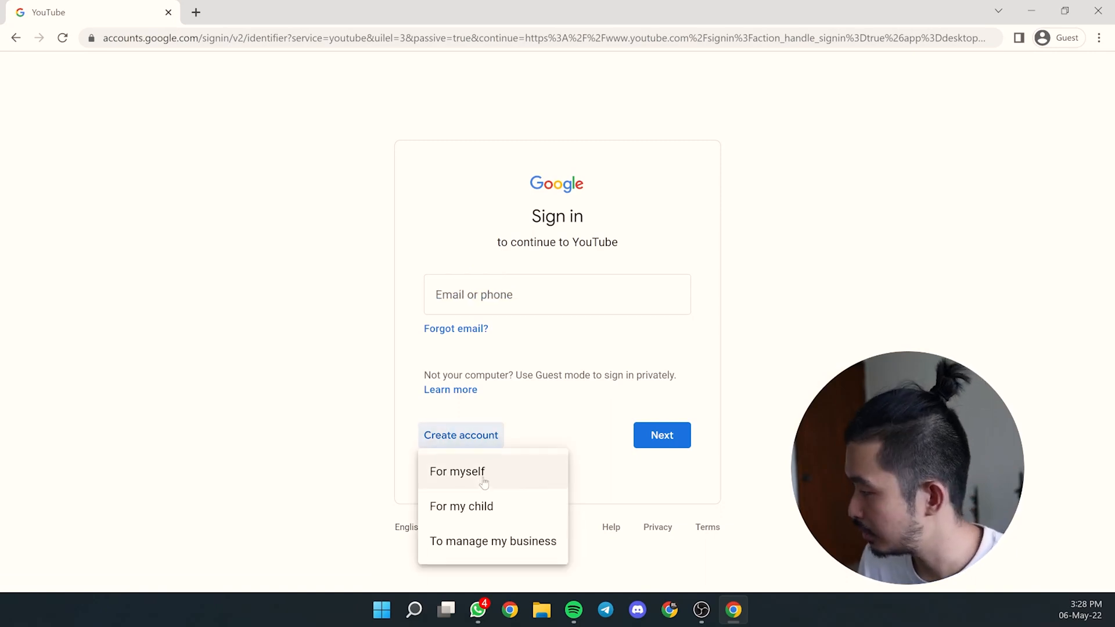
left_click(480, 472)
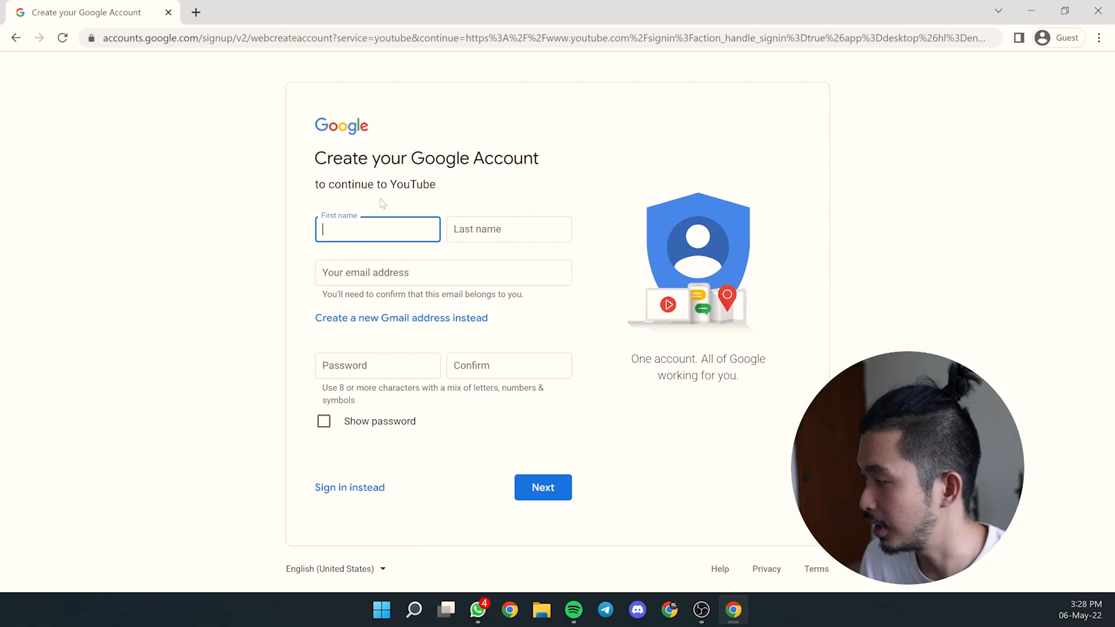
- Enter the first and last name, a new Gmail username and a corrected recovery e-mail
key("Tab")
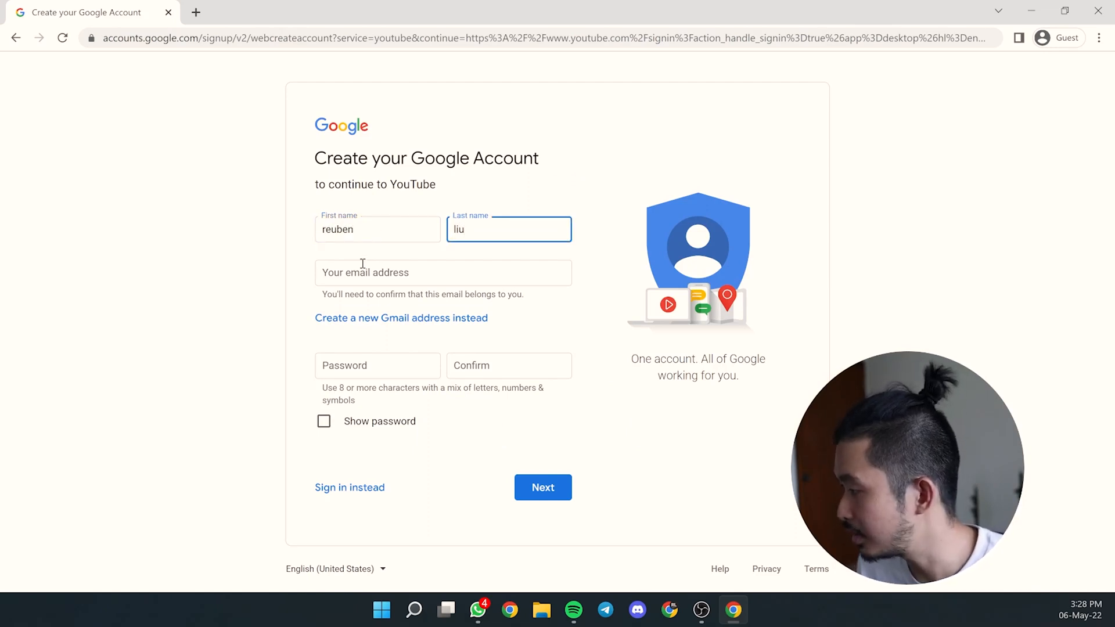
left_click(366, 318)
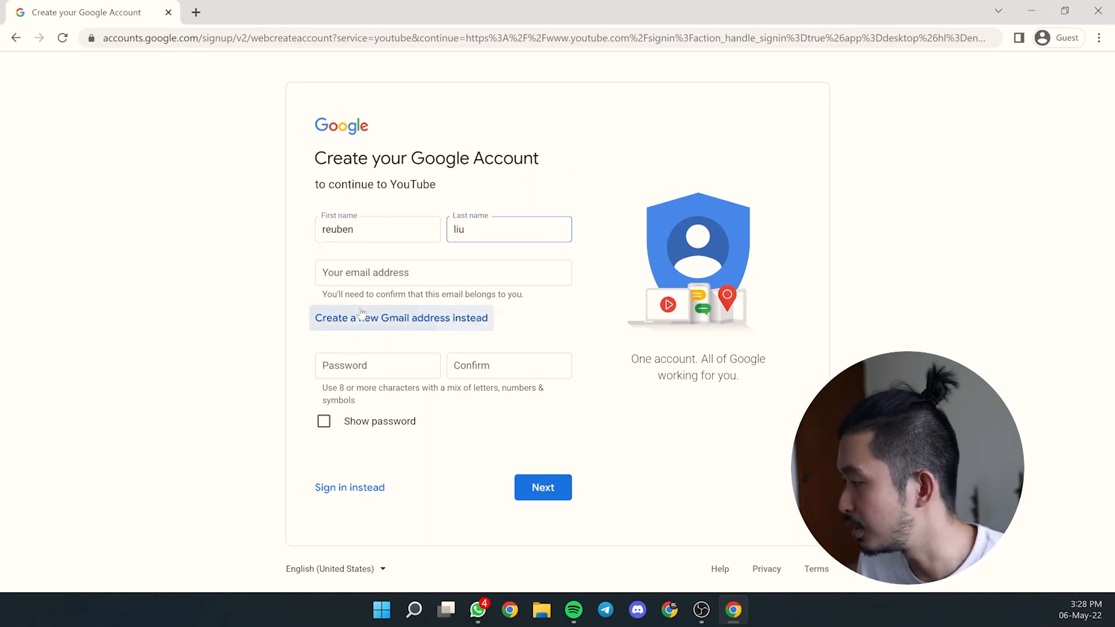
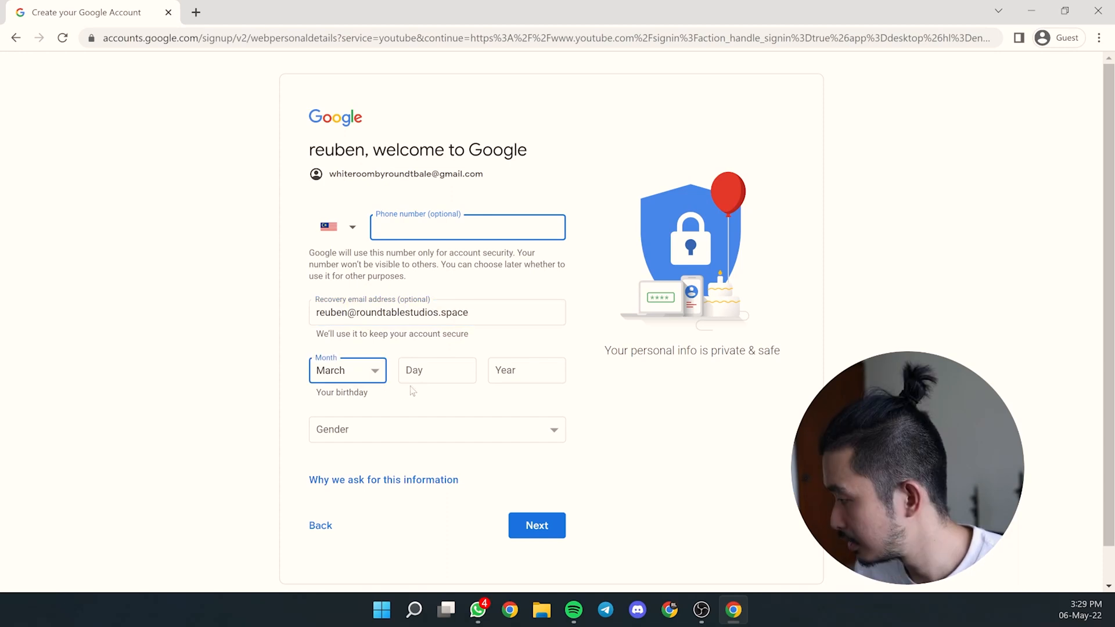
- Fill in the birthday, set gender to Male, submit, and accept the privacy terms
left_click(416, 378)
key("Tab")
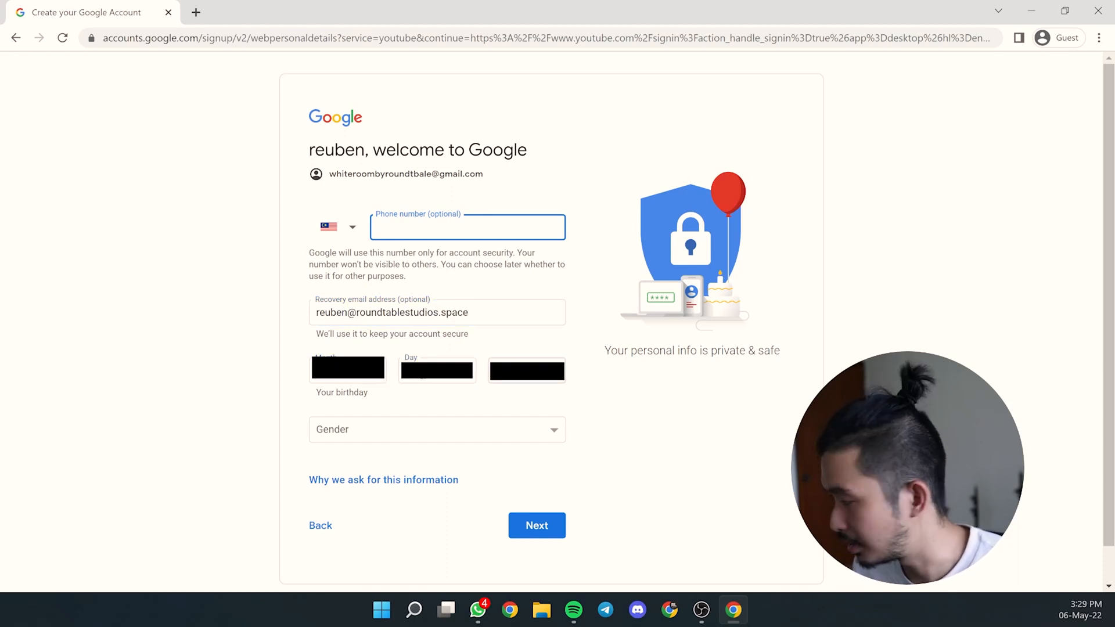
key("Tab")
key("m")
left_click(549, 531)
scroll(492, 495, "down", 15)
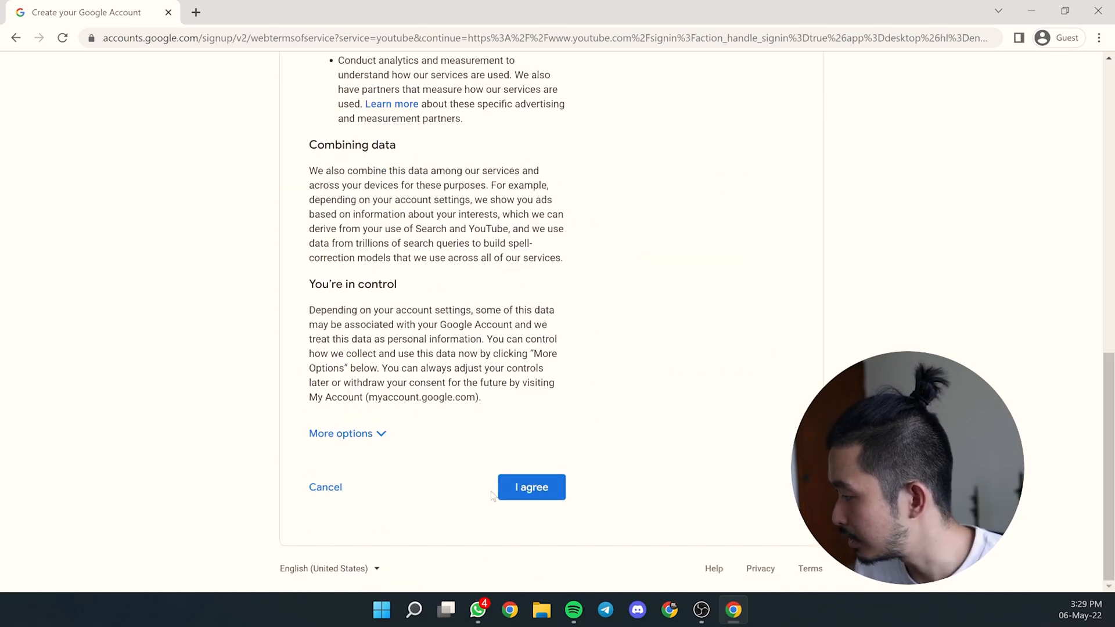
left_click(517, 491)
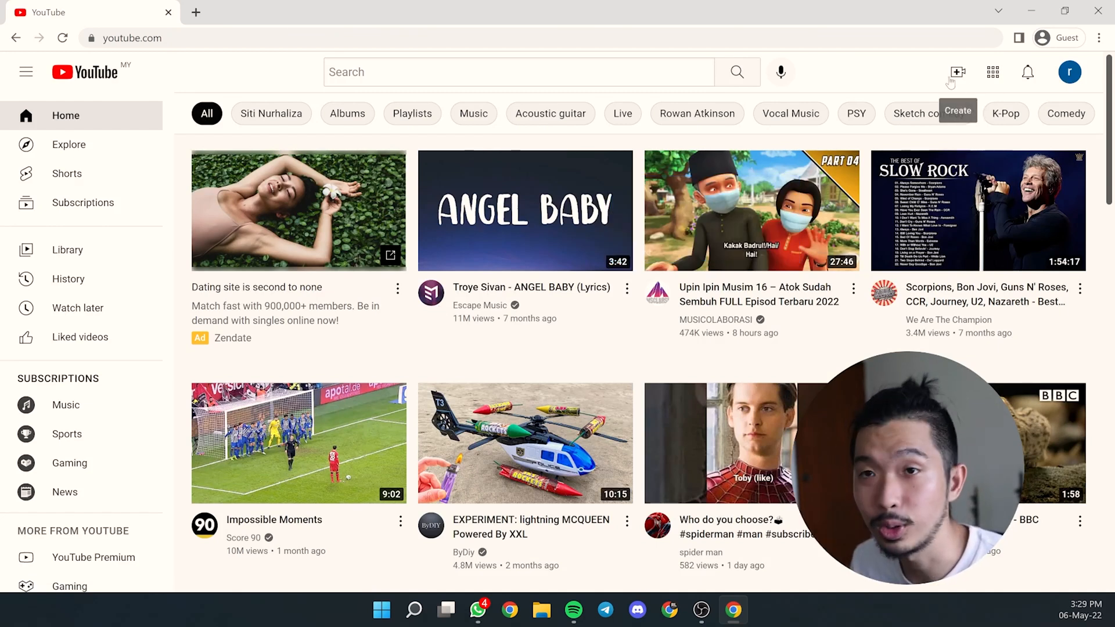
- Start a Go live setup and create the channel with the name whiteroom
left_click(955, 73)
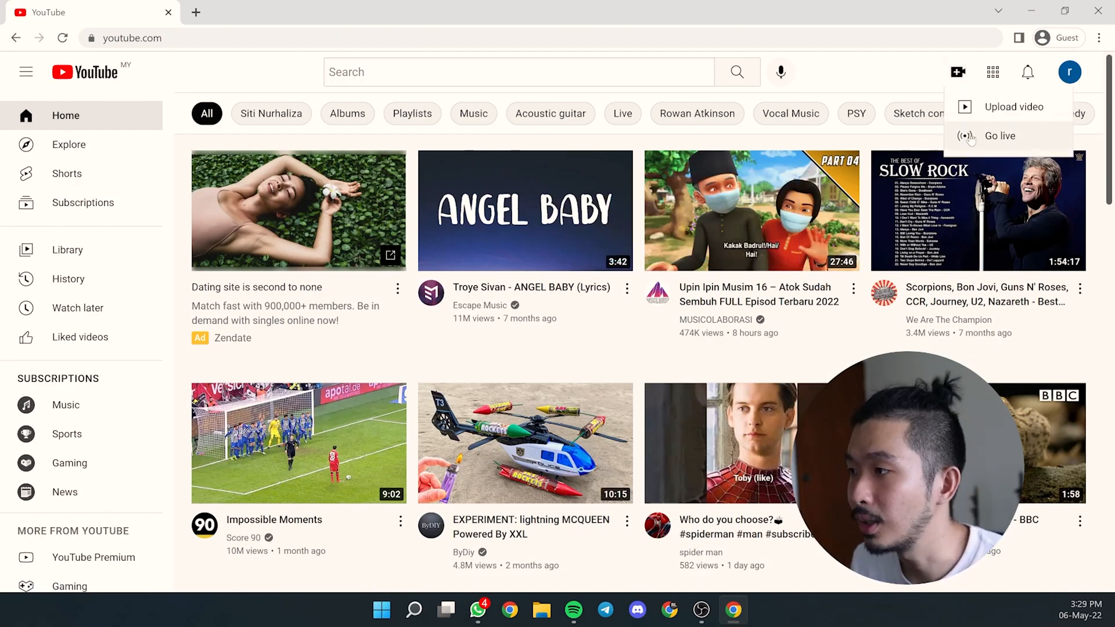
left_click(970, 138)
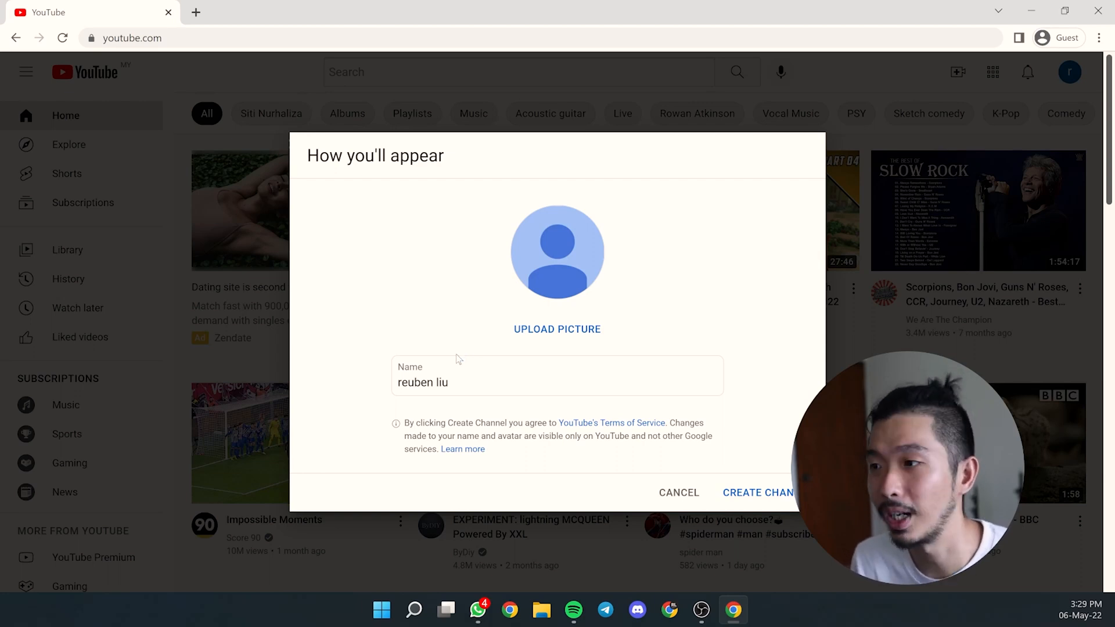
left_click_drag(488, 385, 376, 374)
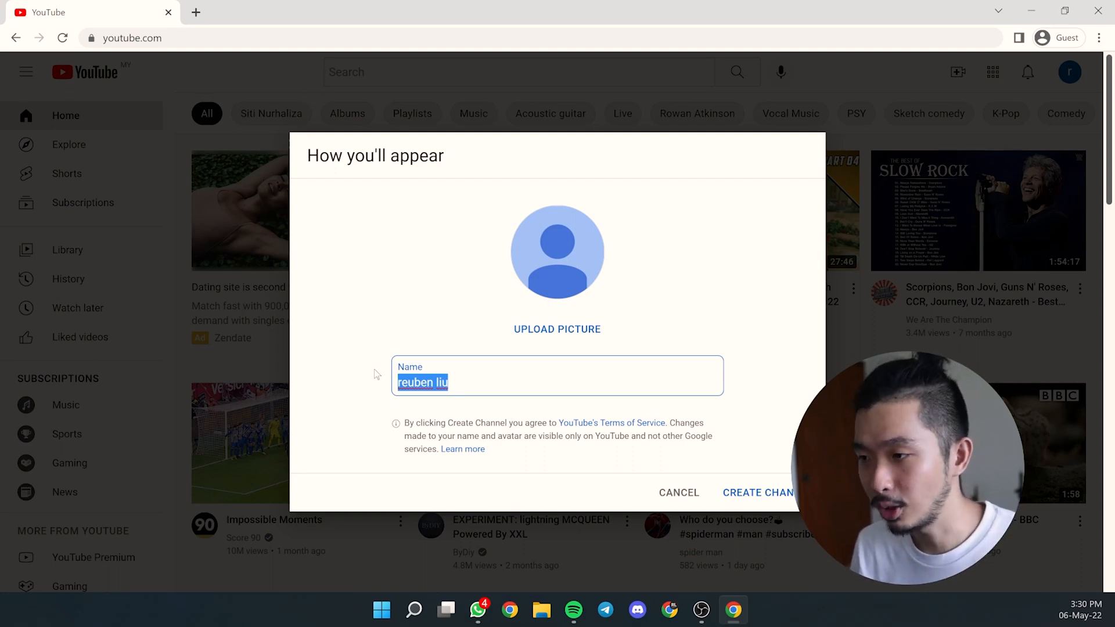
type("whiteroom")
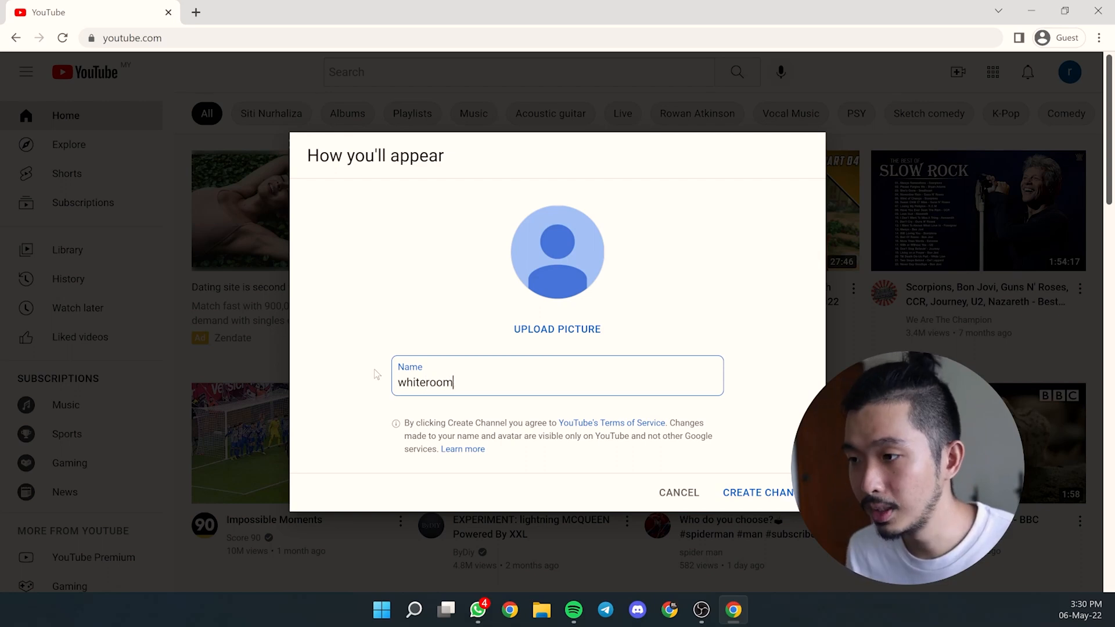
left_click(739, 493)
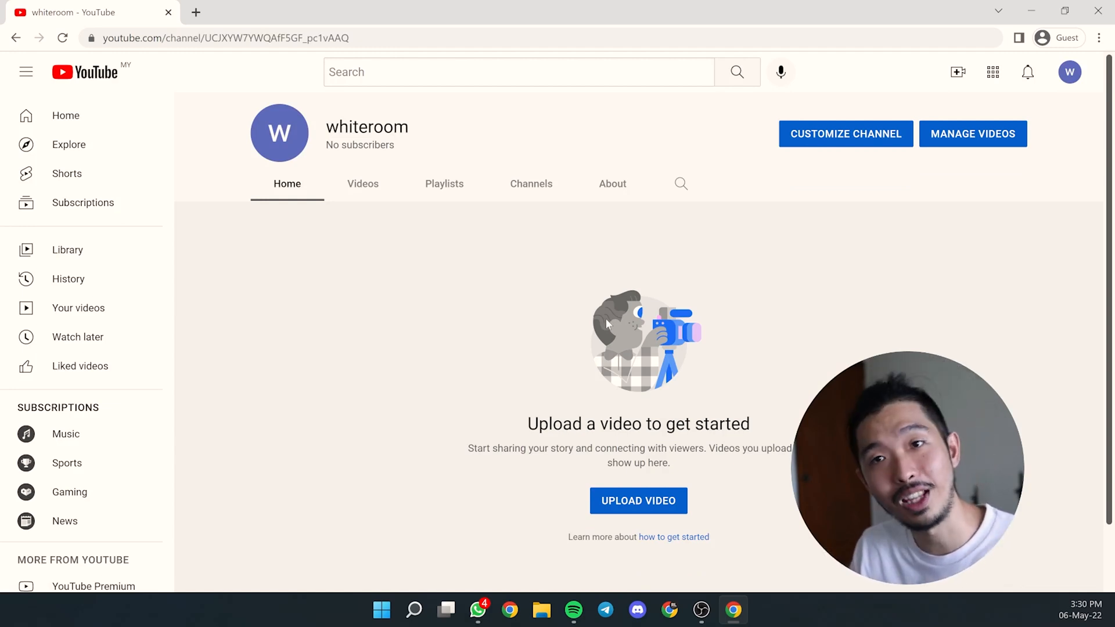
left_click(957, 72)
- Enable live streaming from Go live and start the phone verification
left_click(965, 140)
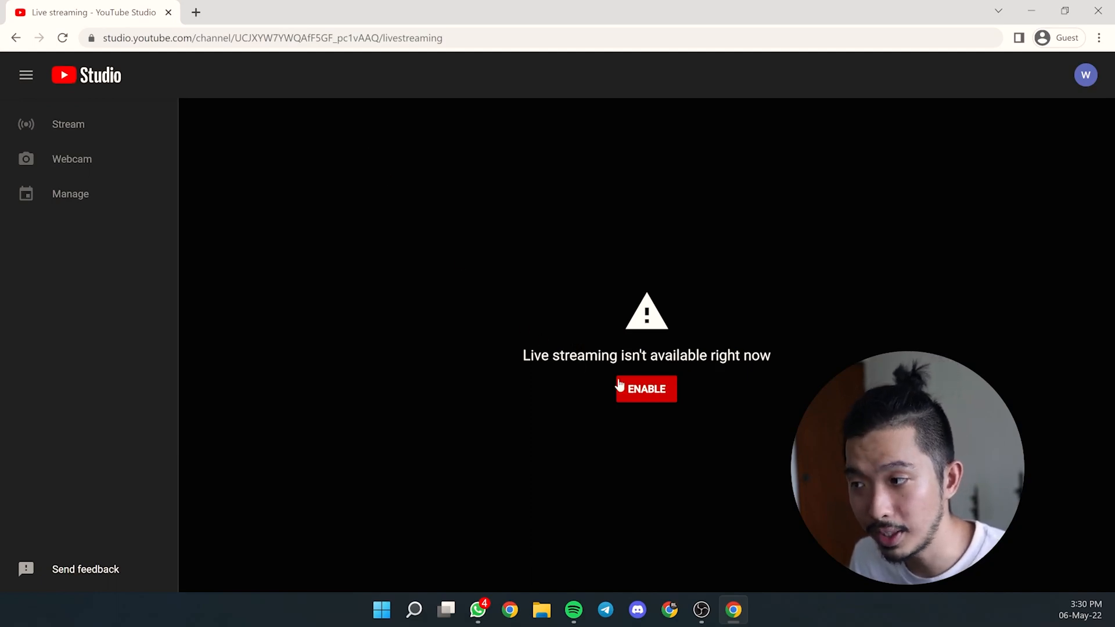
left_click(644, 390)
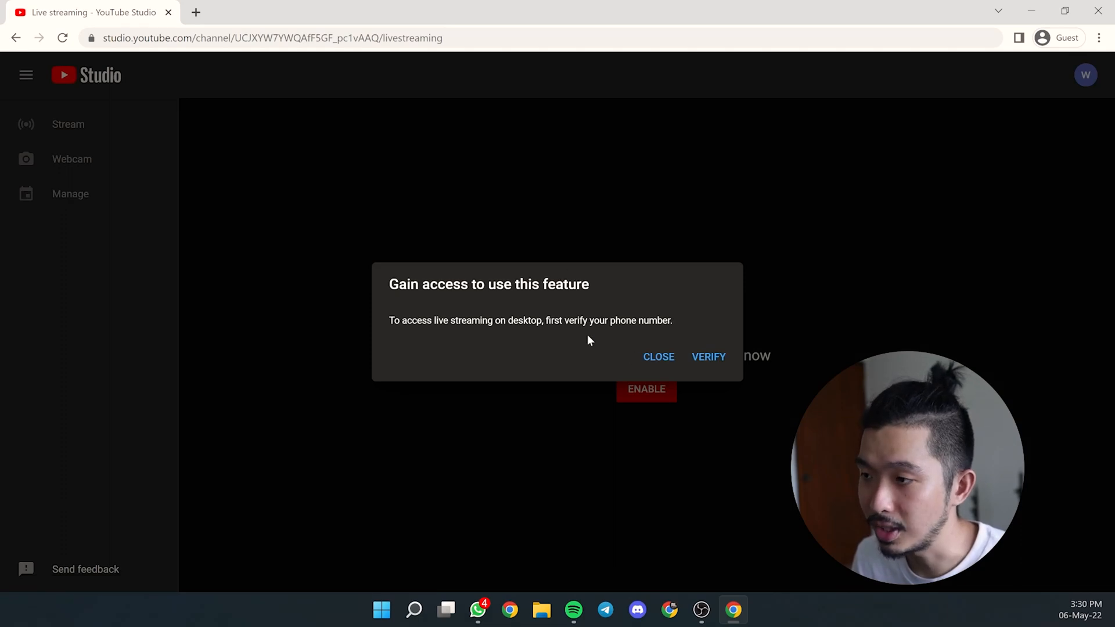
left_click(700, 360)
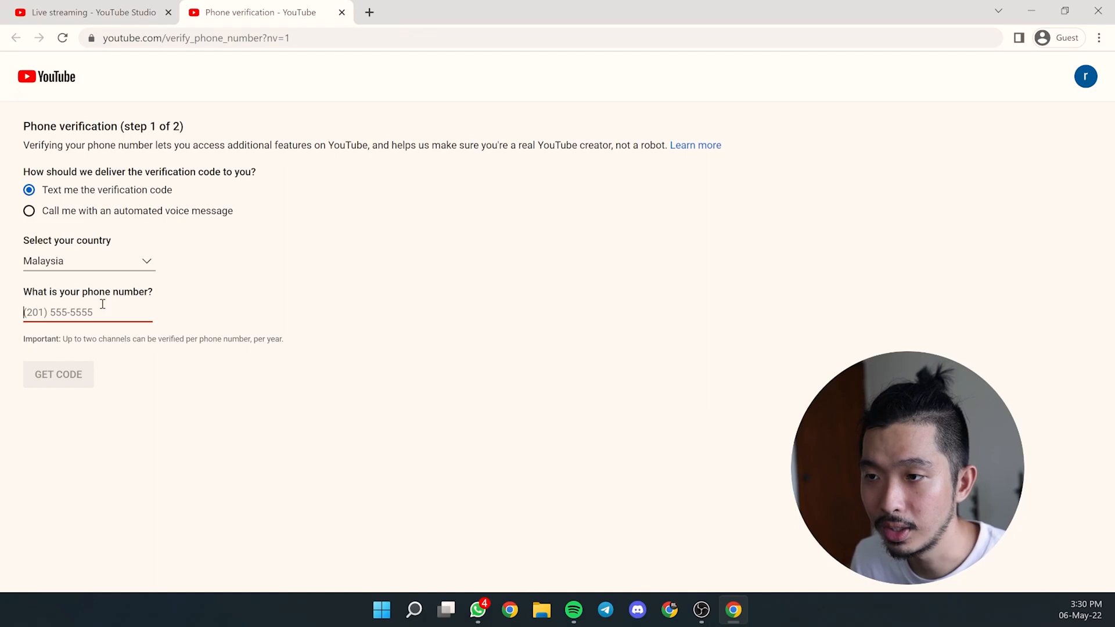
- Verify the phone number with a texted code, then return to Studio and choose a later date
type("**********")
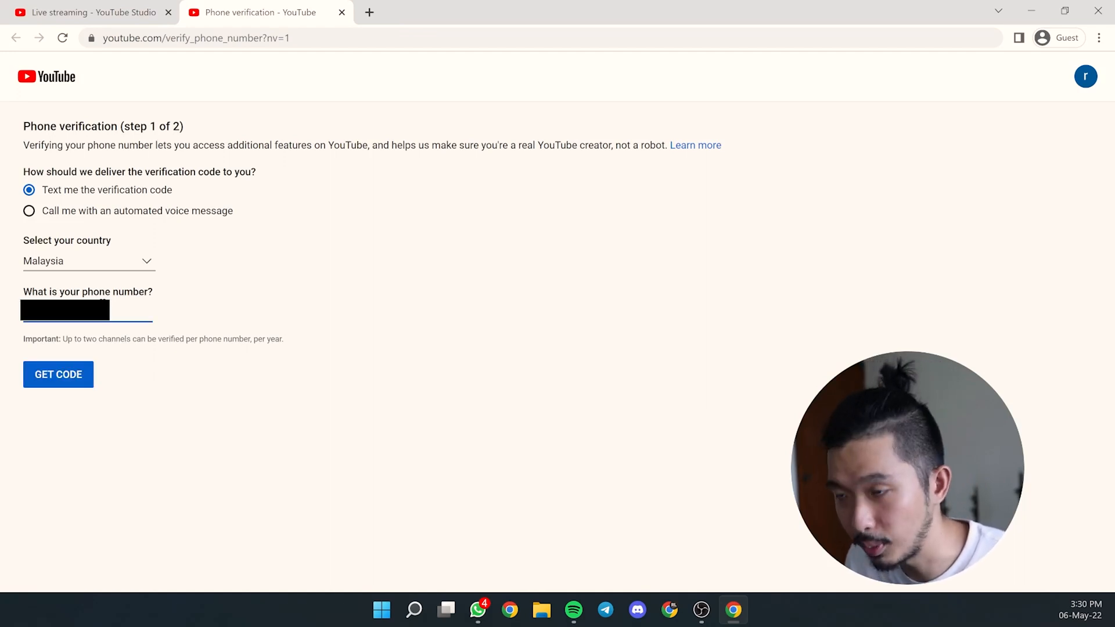
left_click(83, 376)
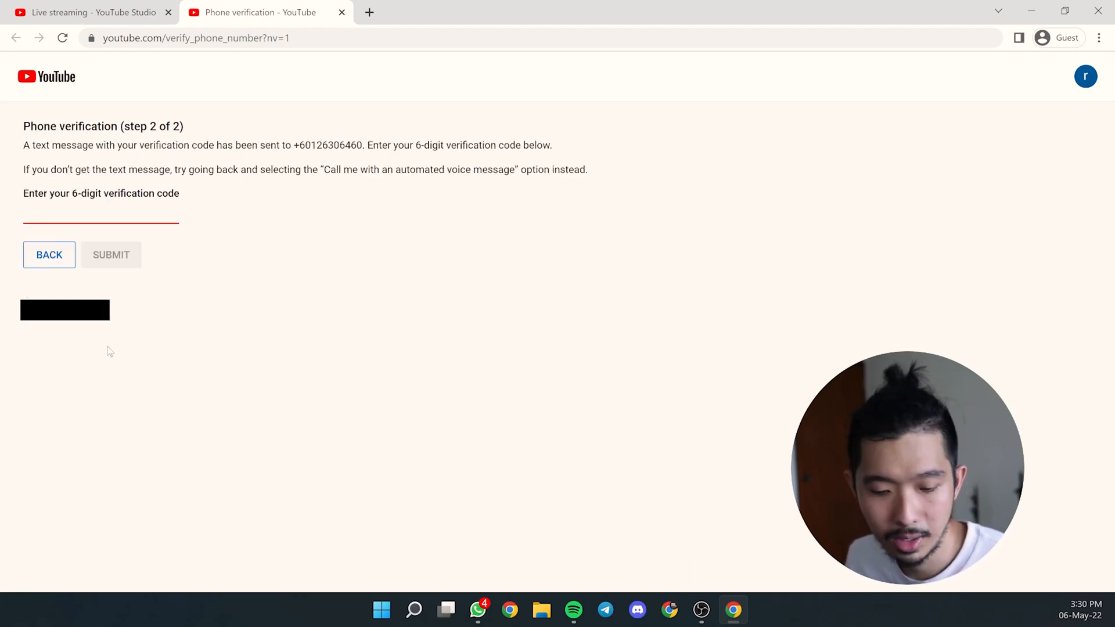
type("******")
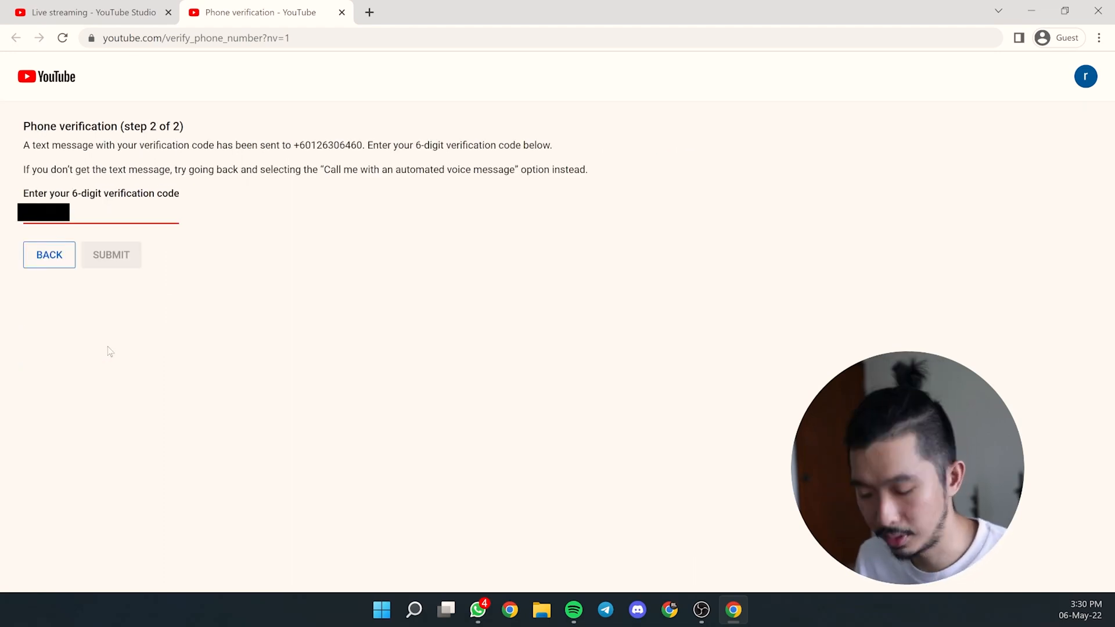
left_click(123, 249)
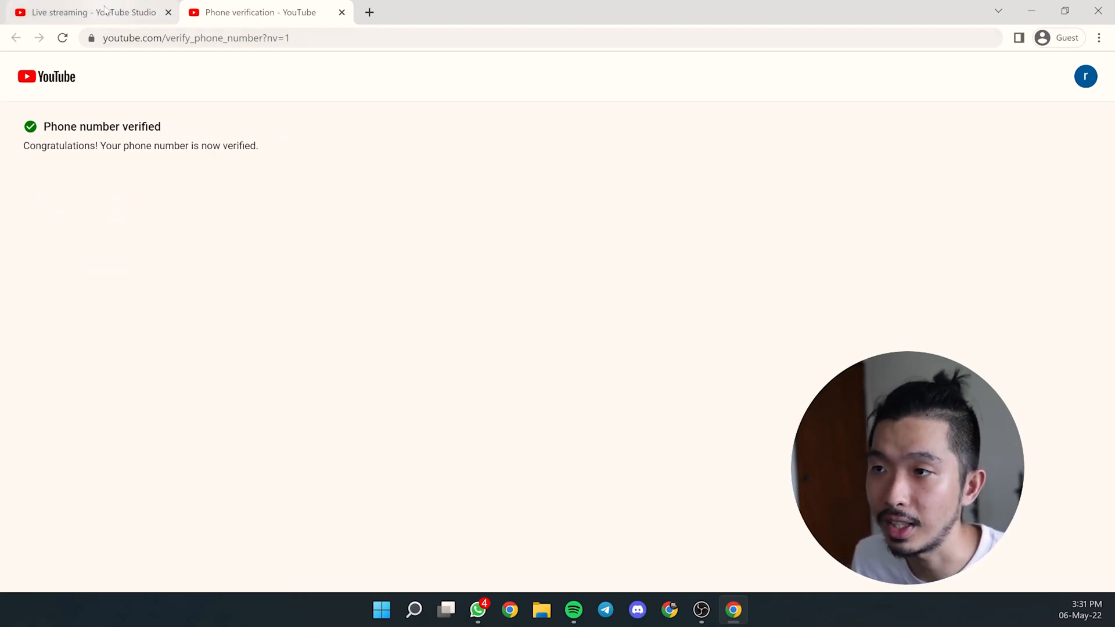
left_click(150, 7)
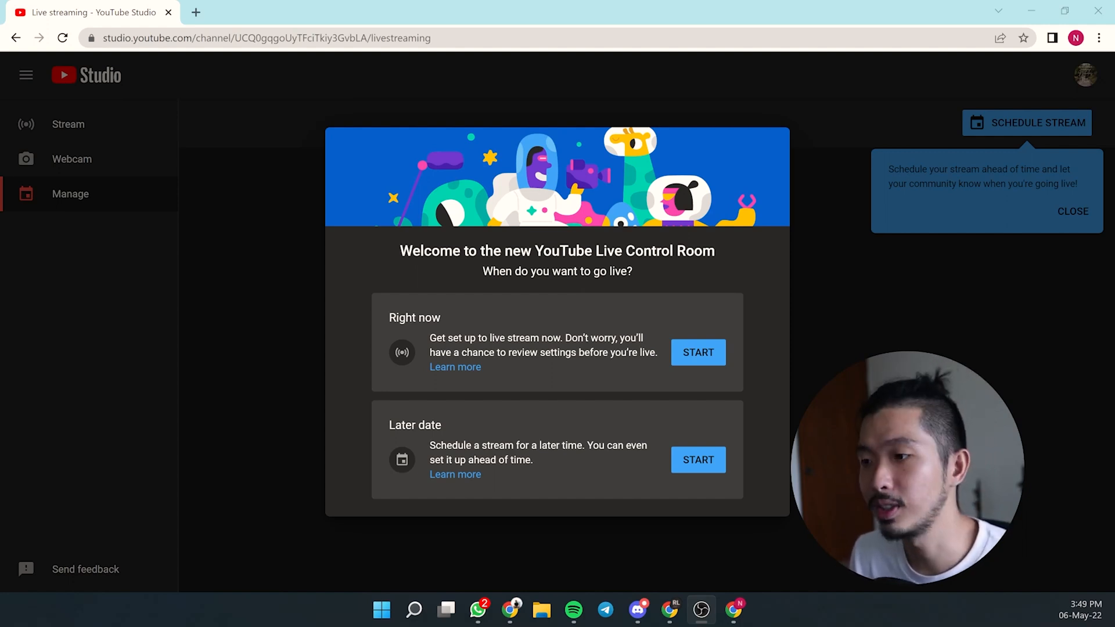
left_click(677, 453)
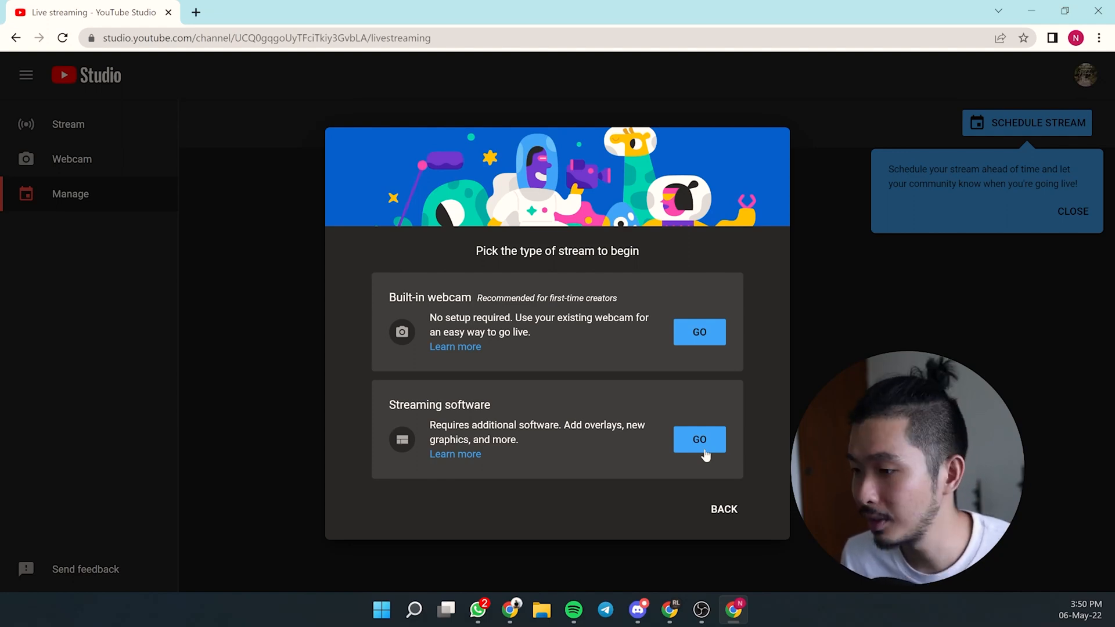
- Choose streaming software, dismiss the tips, and start scheduling a new stream
left_click(705, 452)
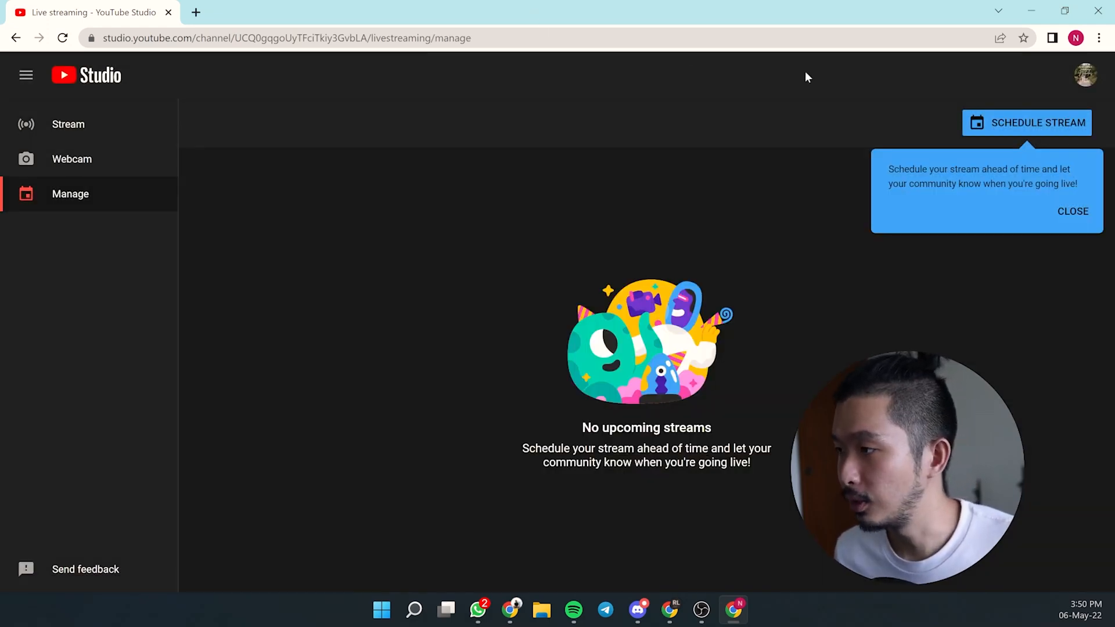
left_click(1066, 210)
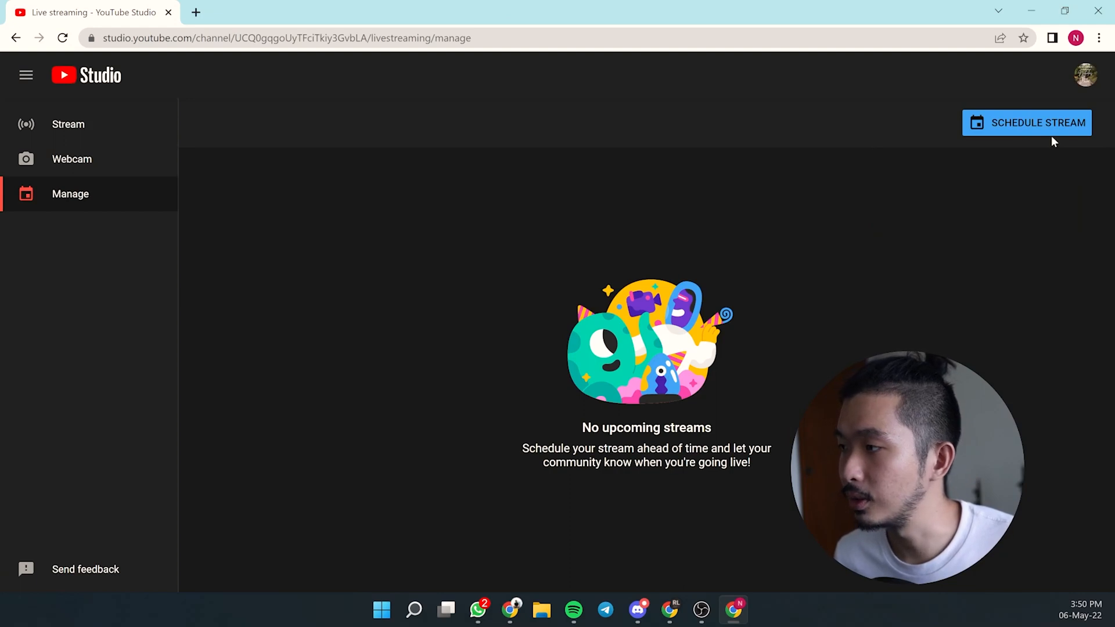
left_click(1050, 133)
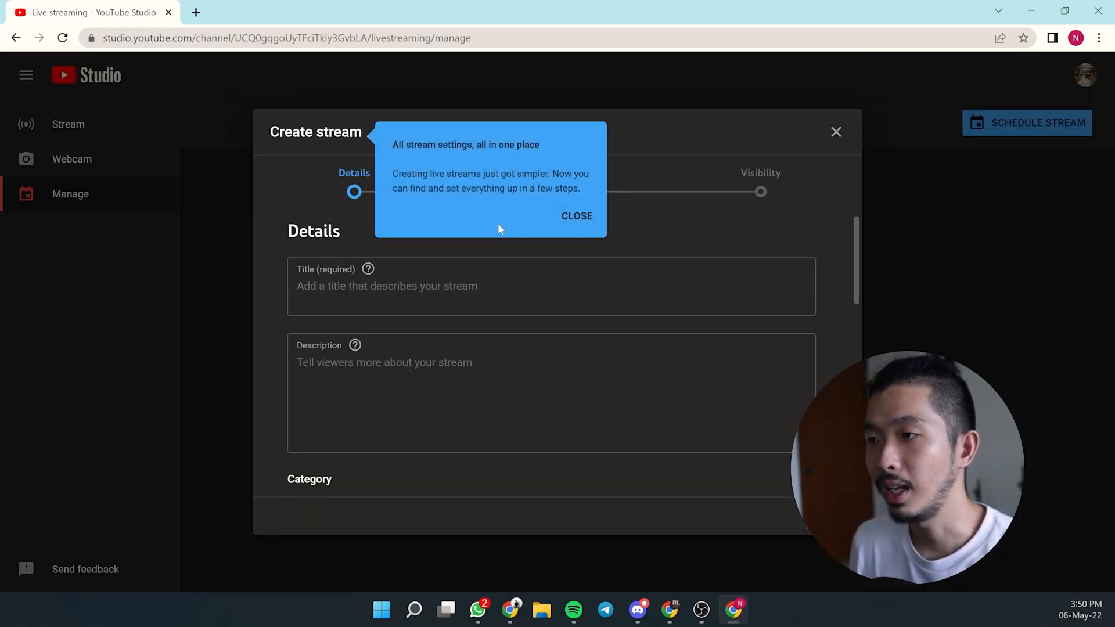
left_click(562, 223)
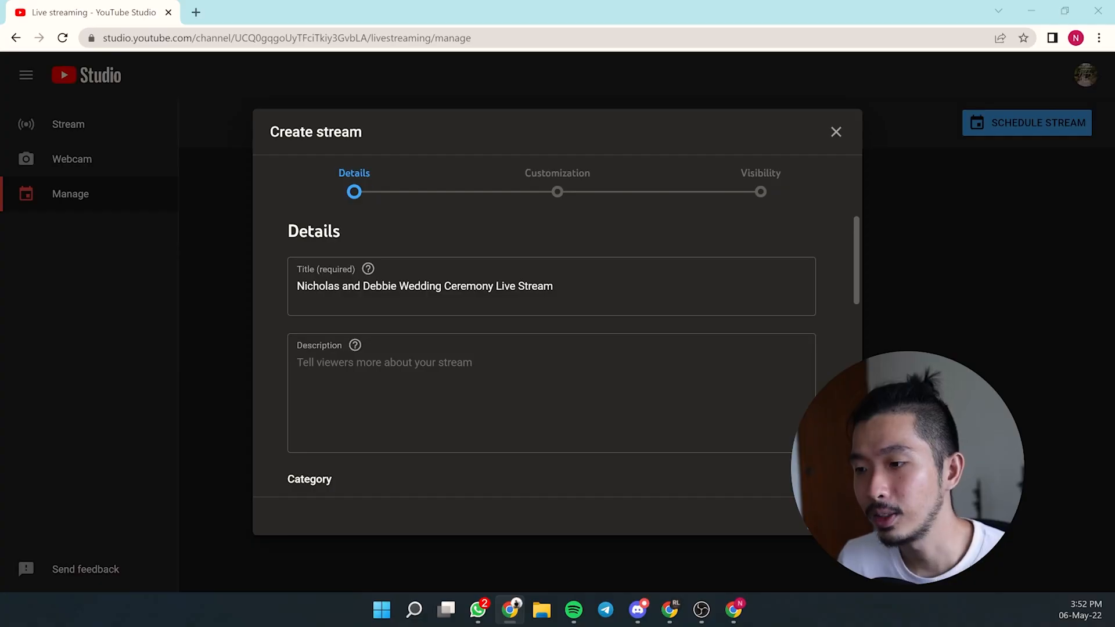
- Paste the prepared wedding welcome text into the description and add a break after the first paragraph
left_click(400, 396)
key("ctrl+v")
left_click(617, 418)
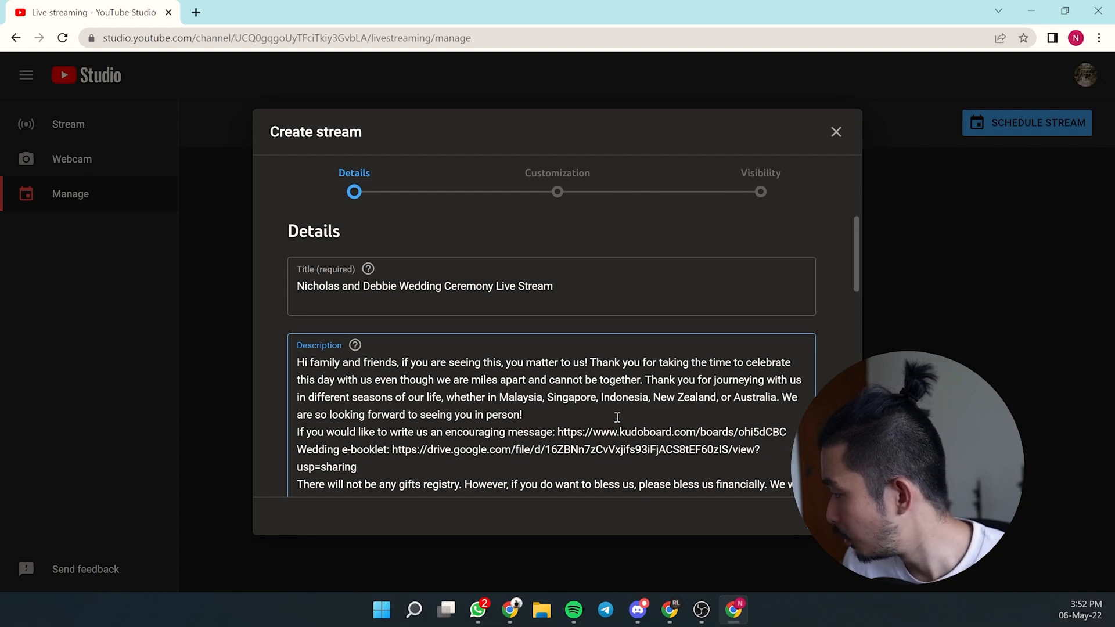
key("Return")
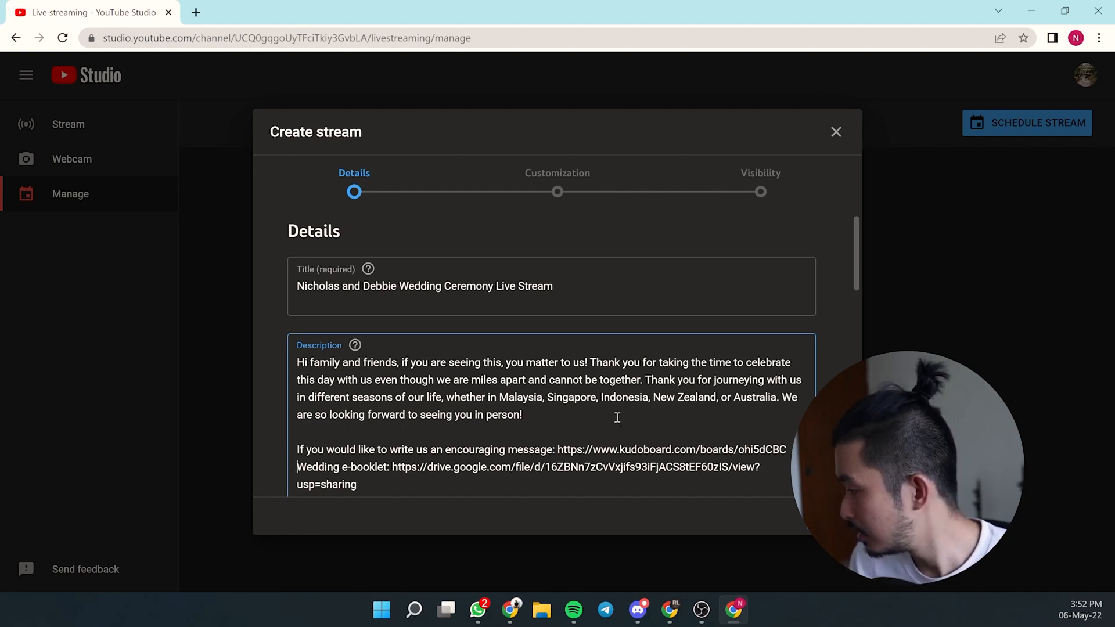
scroll(617, 417, "down", 2)
scroll(617, 418, "down", 1)
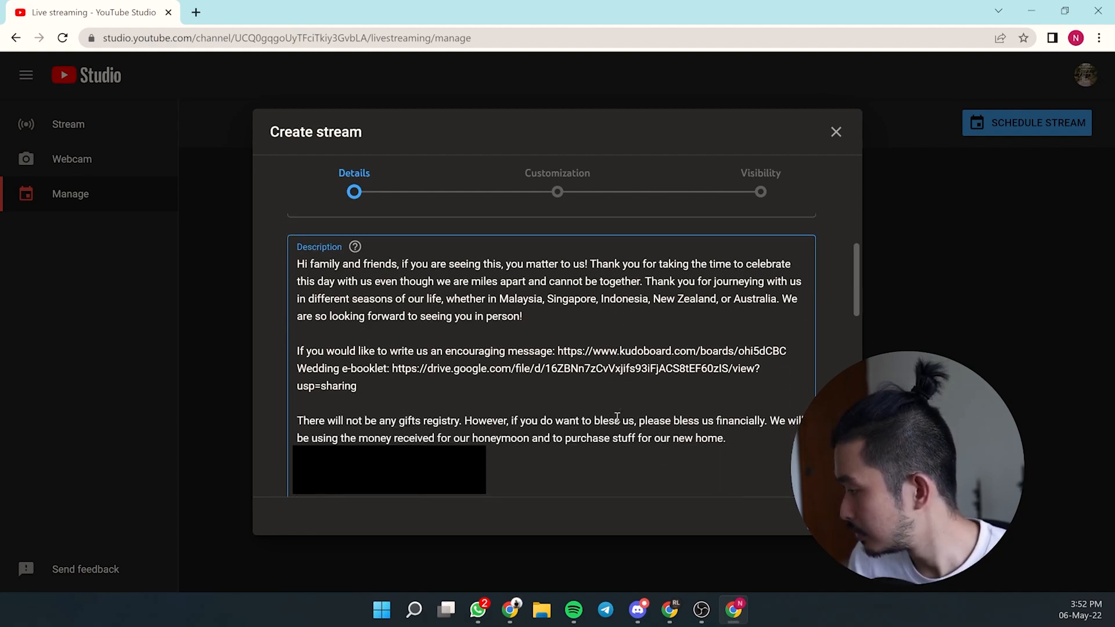
scroll(638, 459, "down", 1)
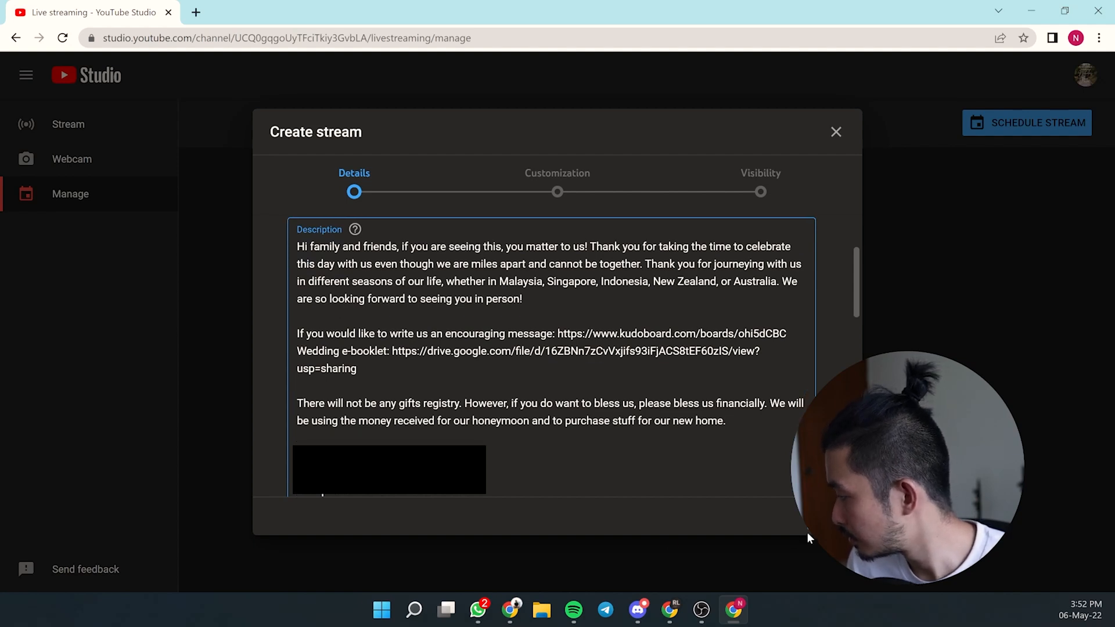
scroll(592, 413, "down", 8)
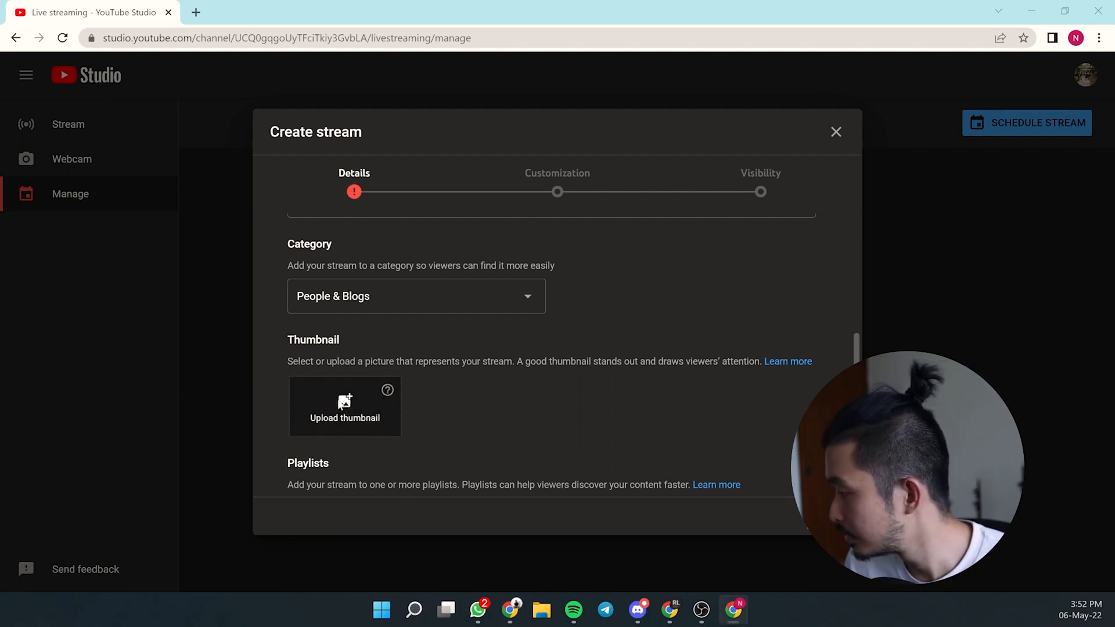
- Upload the wedding livestream thumbnail image and set the audience to 'No, it's not made for kids'
left_click(340, 415)
double_click(237, 268)
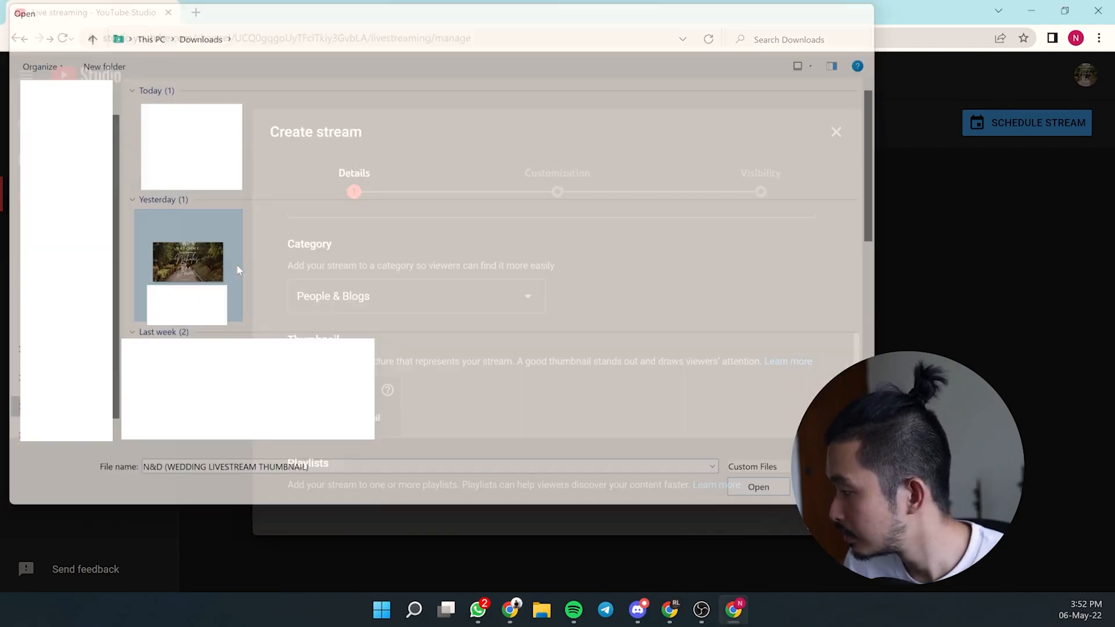
scroll(534, 376, "down", 3)
scroll(520, 338, "down", 2)
left_click(378, 373)
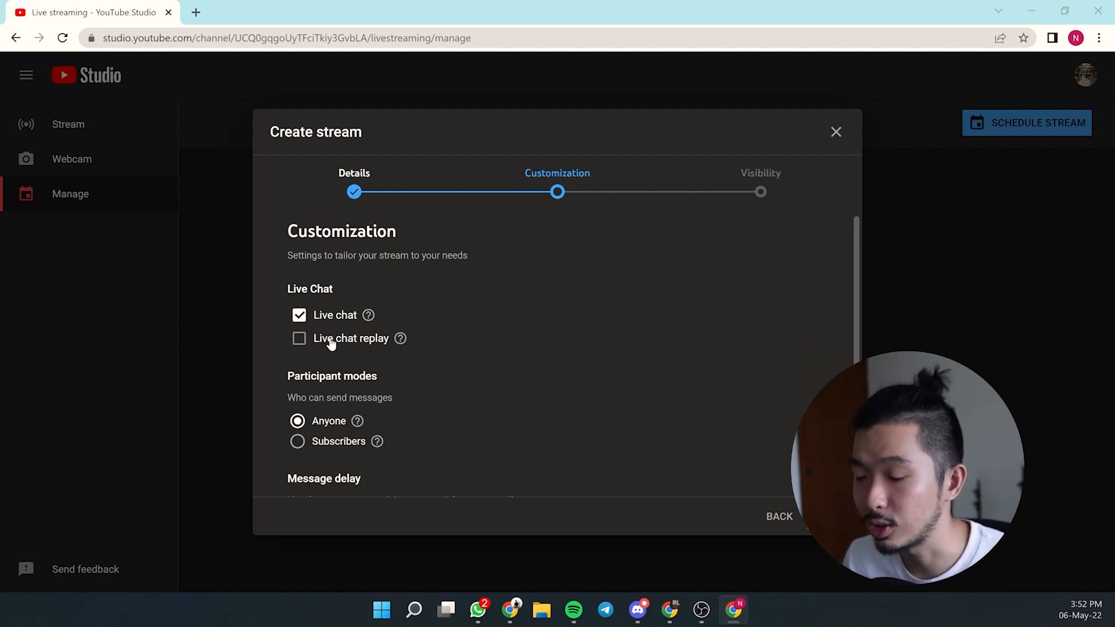
key("alt+Tab")
- Enable live chat replay, then continue to the Visibility step
left_click(326, 348)
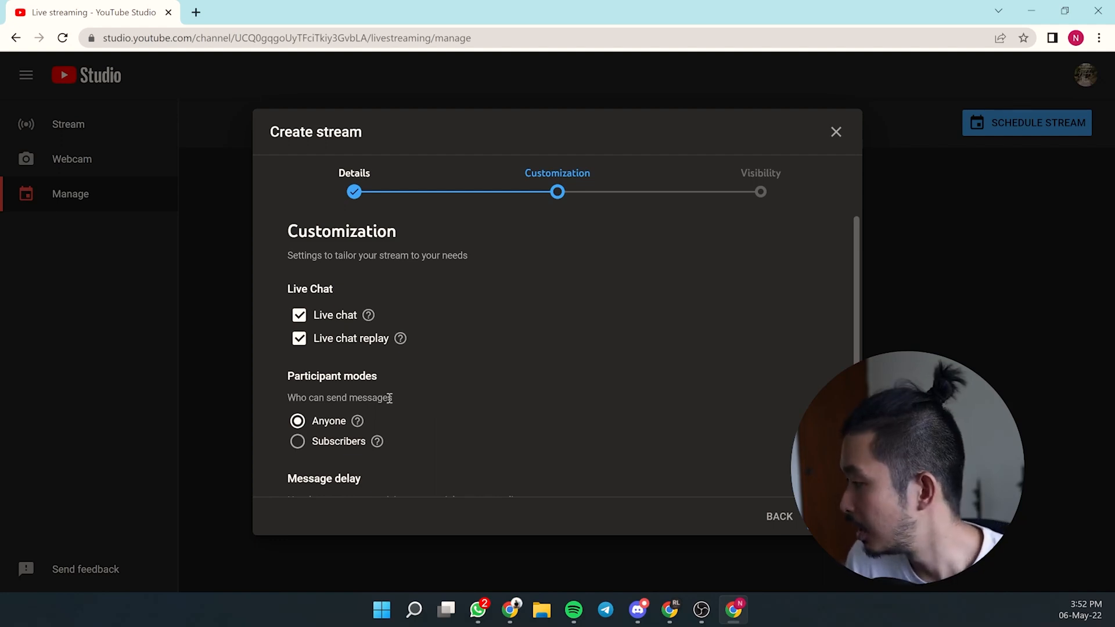
scroll(401, 367, "down", 1)
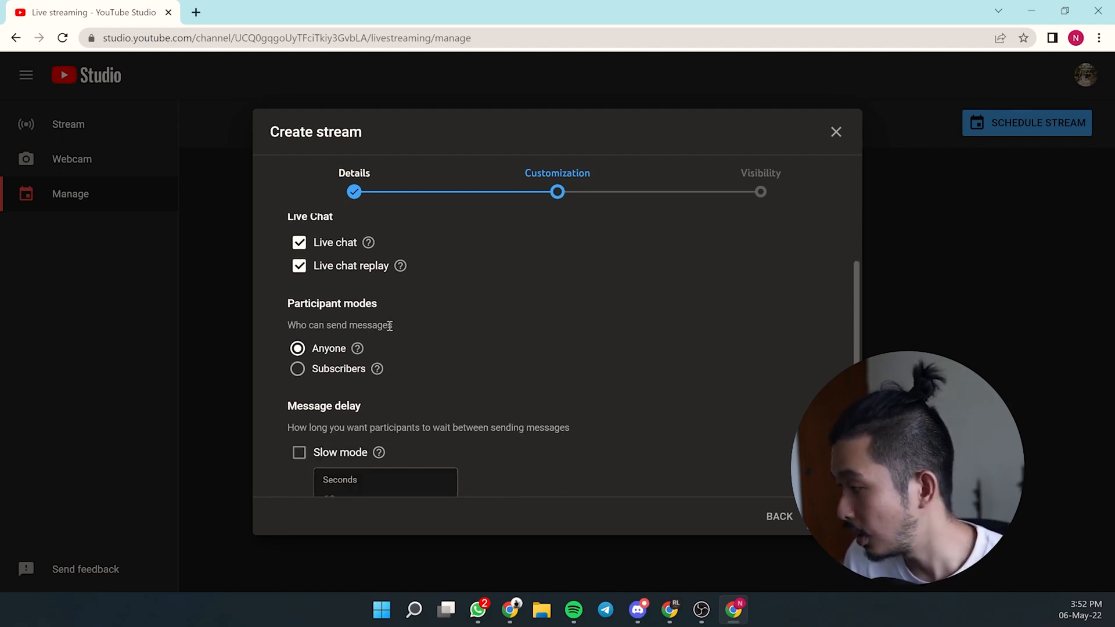
scroll(391, 348, "down", 1)
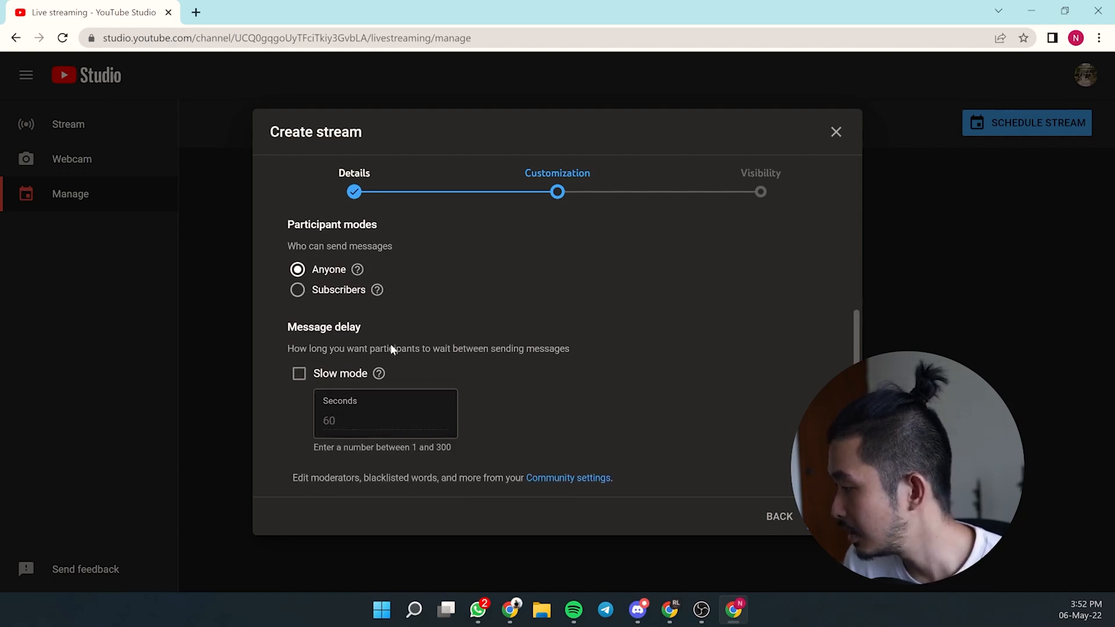
scroll(391, 346, "down", 1)
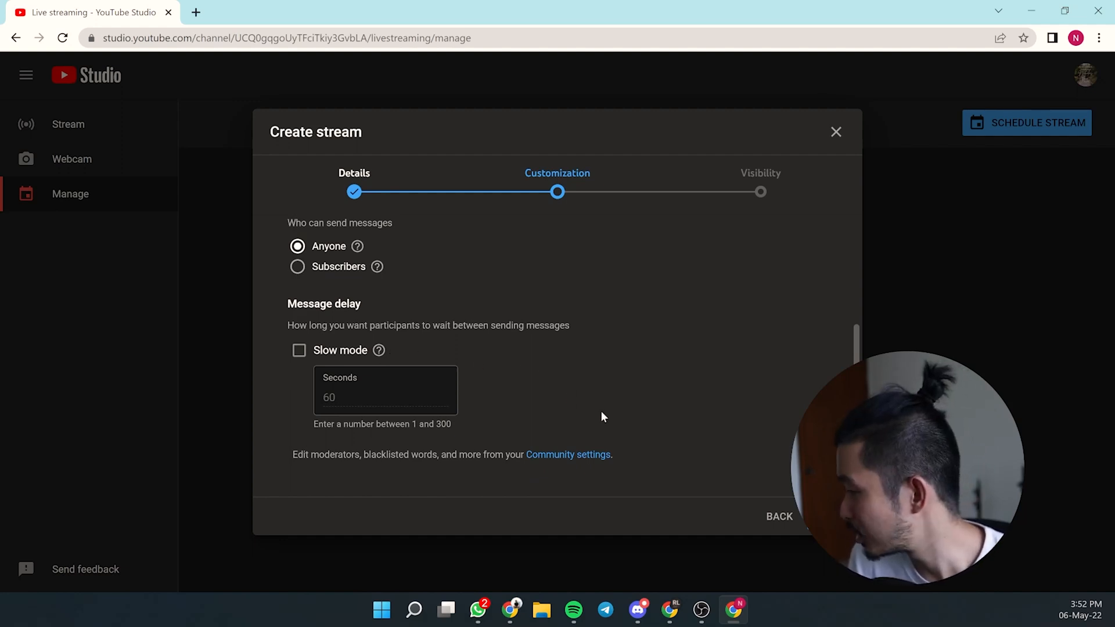
left_click(827, 516)
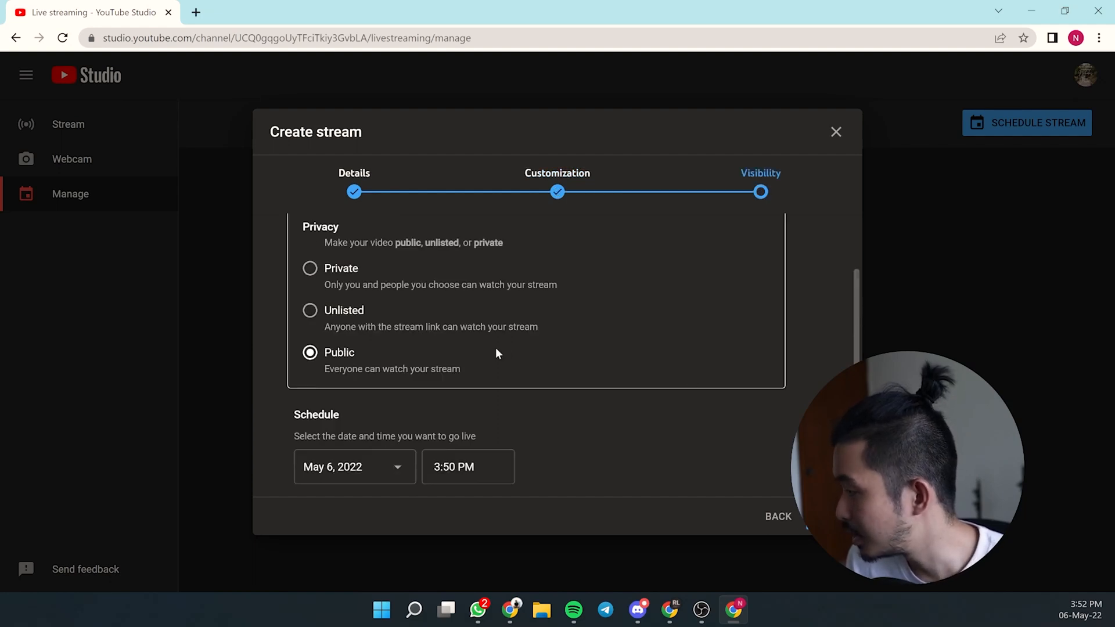
- Set privacy to Unlisted with the schedule at Jul 2, 2022, 5:45 PM
left_click(347, 316)
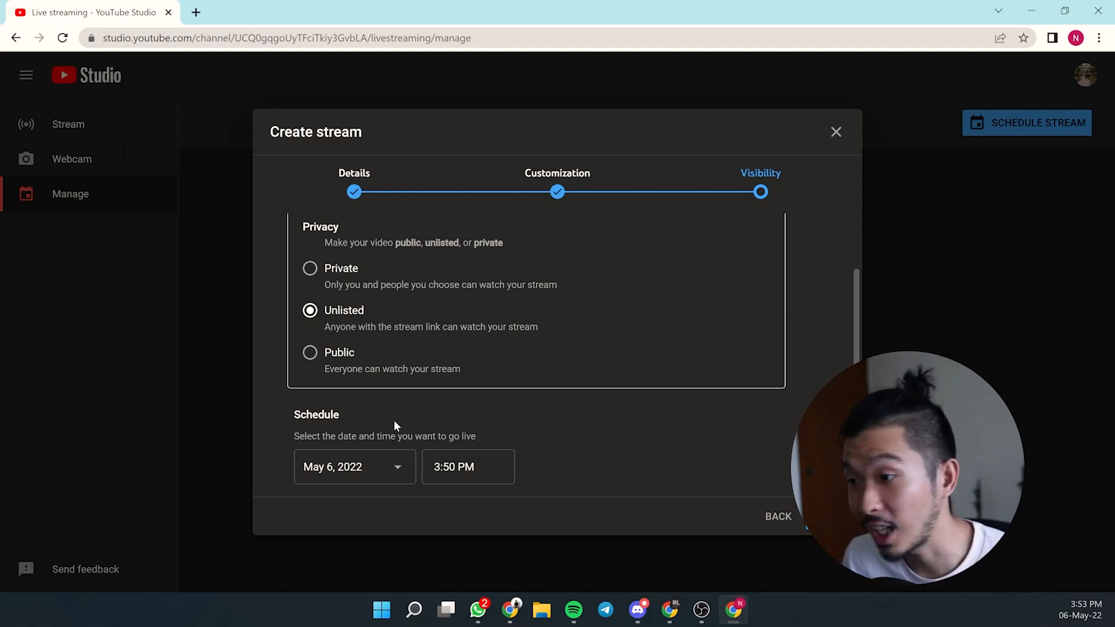
left_click(510, 610)
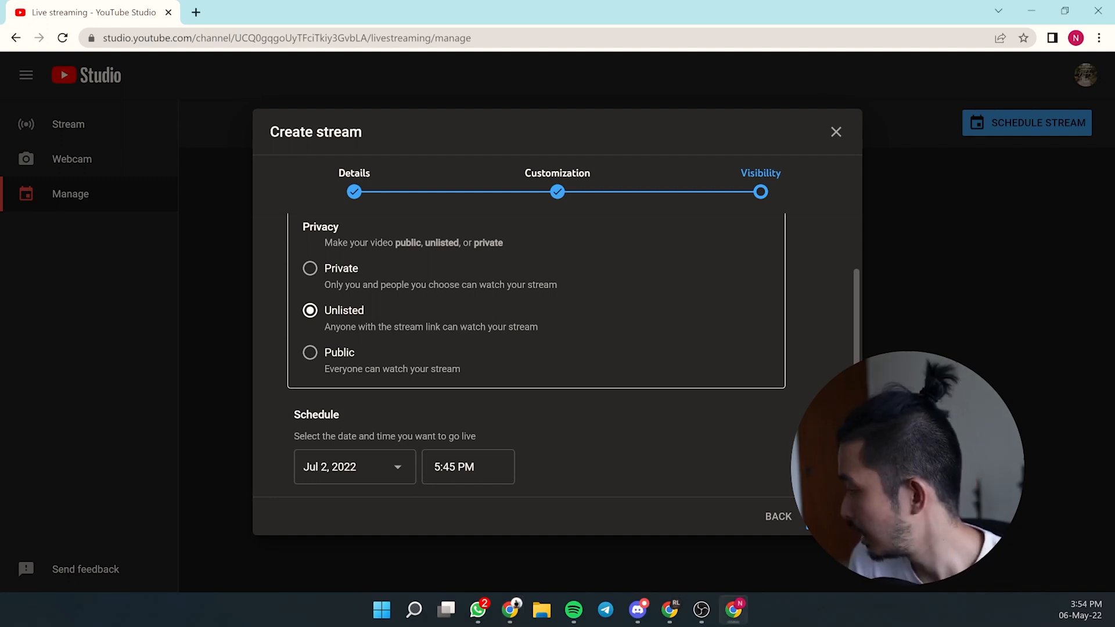
scroll(695, 419, "up", 1)
scroll(691, 413, "down", 1)
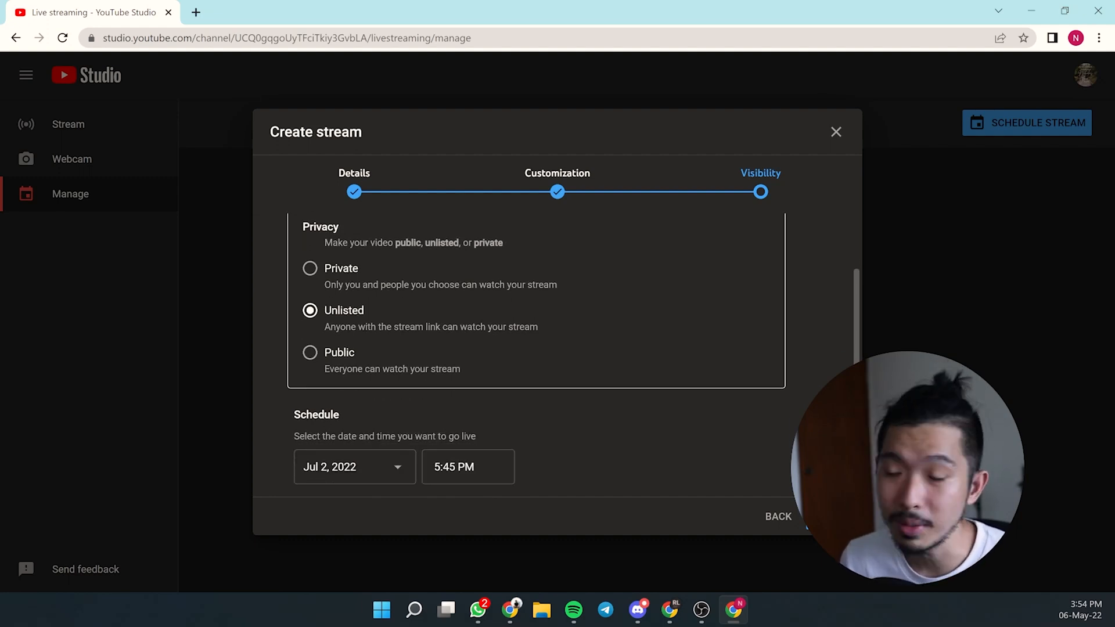
- Click DONE to create the stream, then copy its video link from the Share dialog
left_click(829, 517)
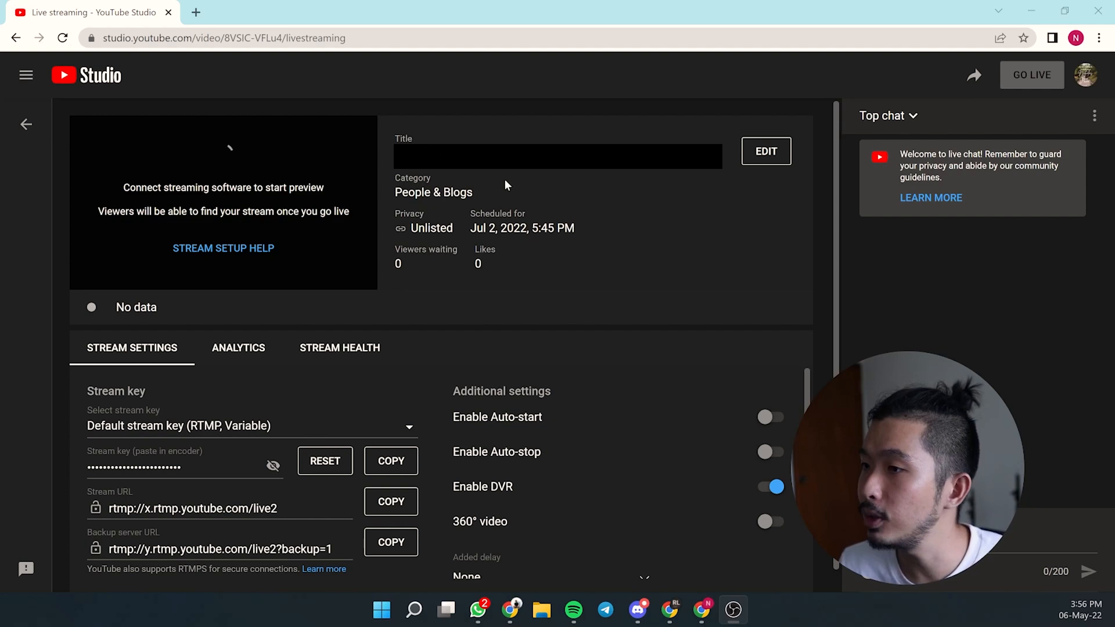
left_click(973, 80)
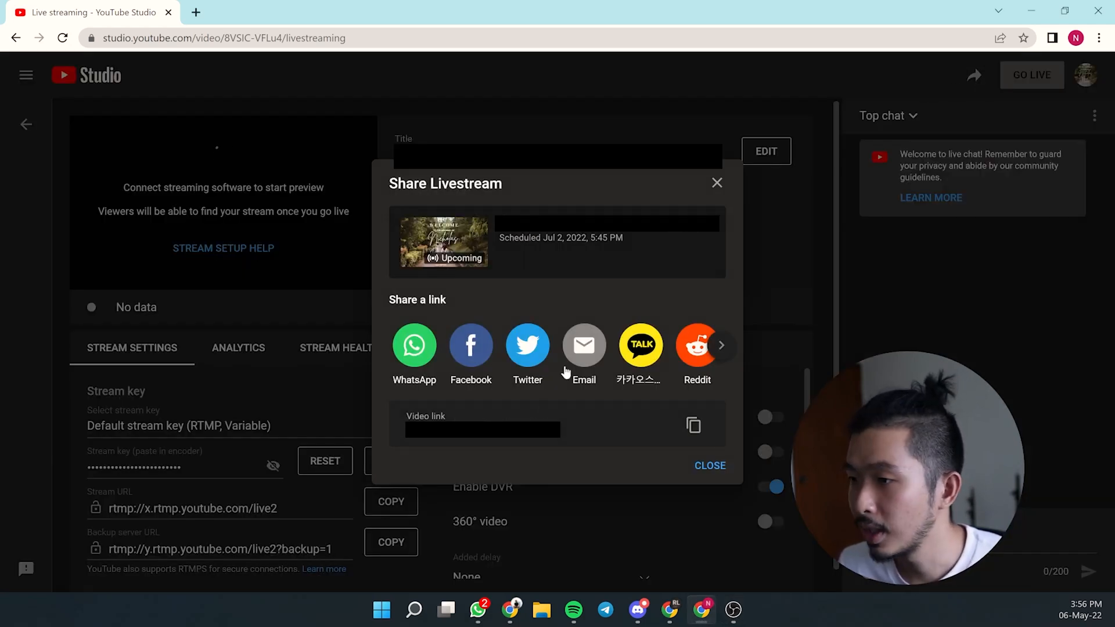
left_click(694, 427)
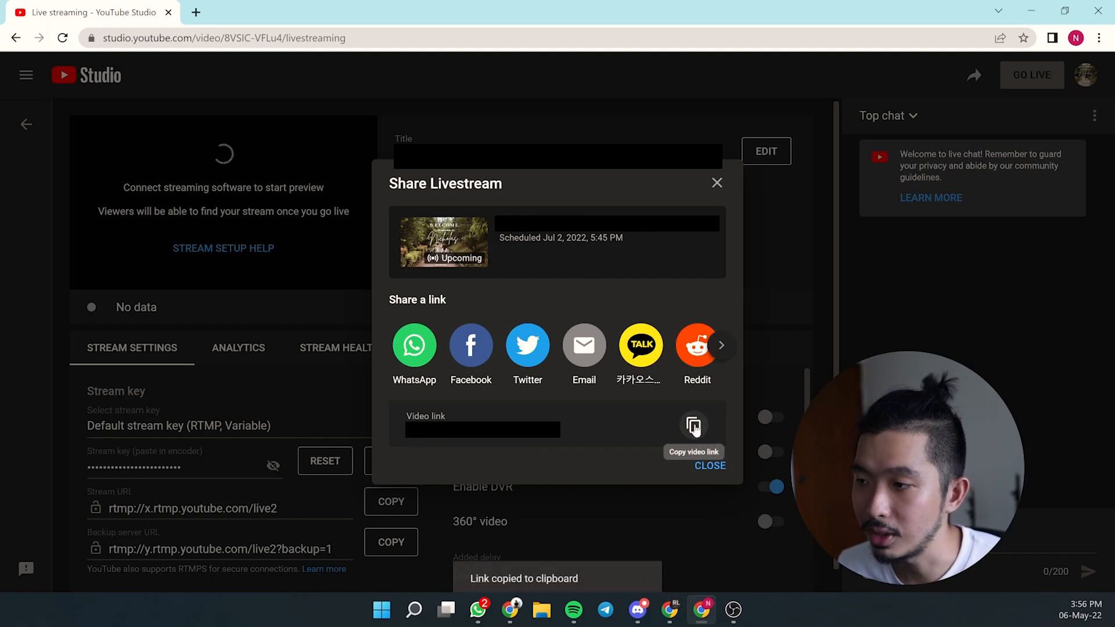